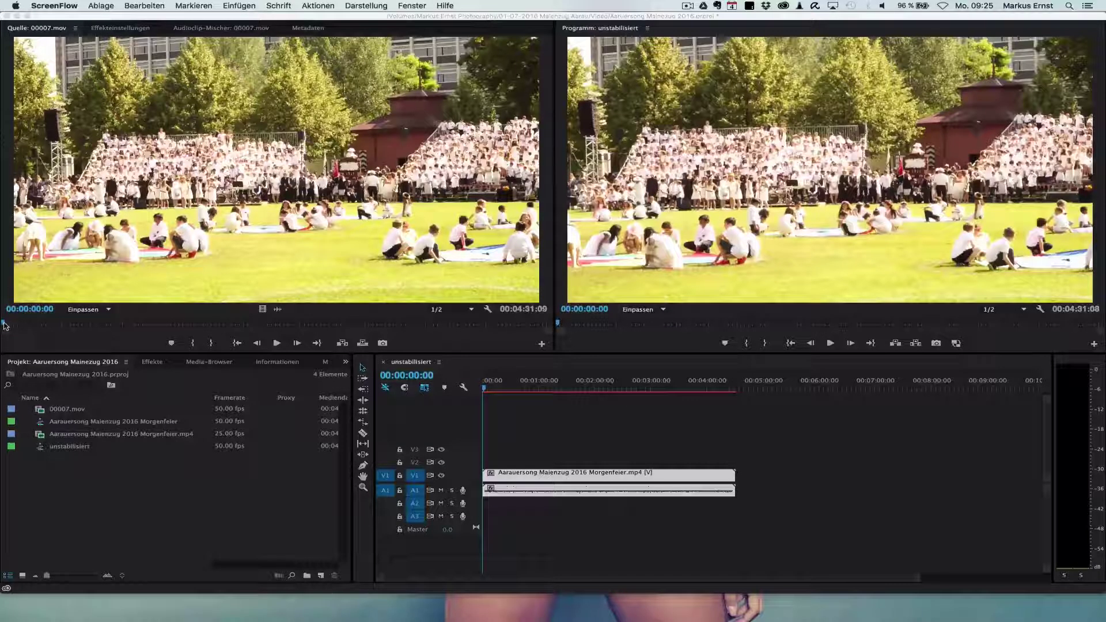
Preview the 00007.mov clip in the Source monitor and the unstabilisiert sequence in the Program monitor.
{"action": "left_click", "coordinate": [3, 326]}
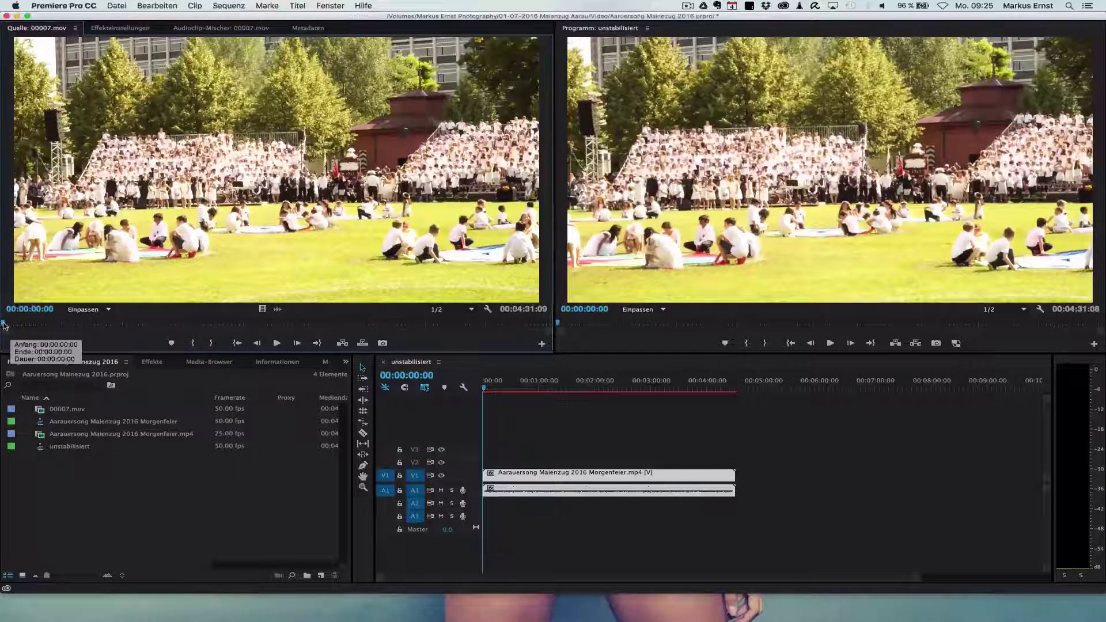
{"action": "left_click", "coordinate": [276, 343]}
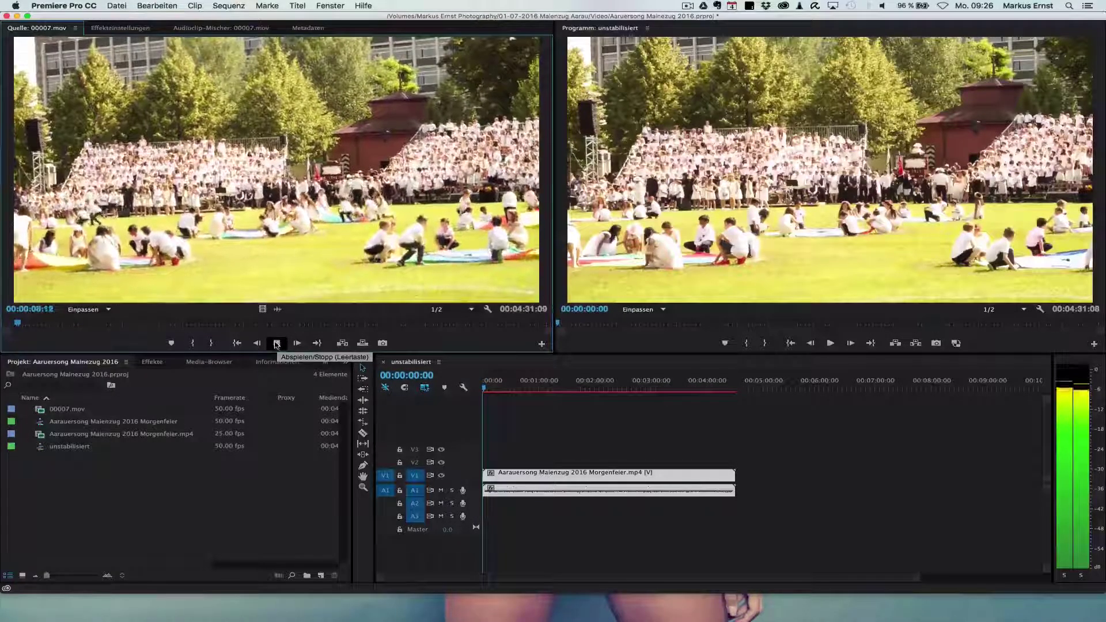
{"action": "left_click", "coordinate": [276, 344]}
{"action": "left_click", "coordinate": [831, 343]}
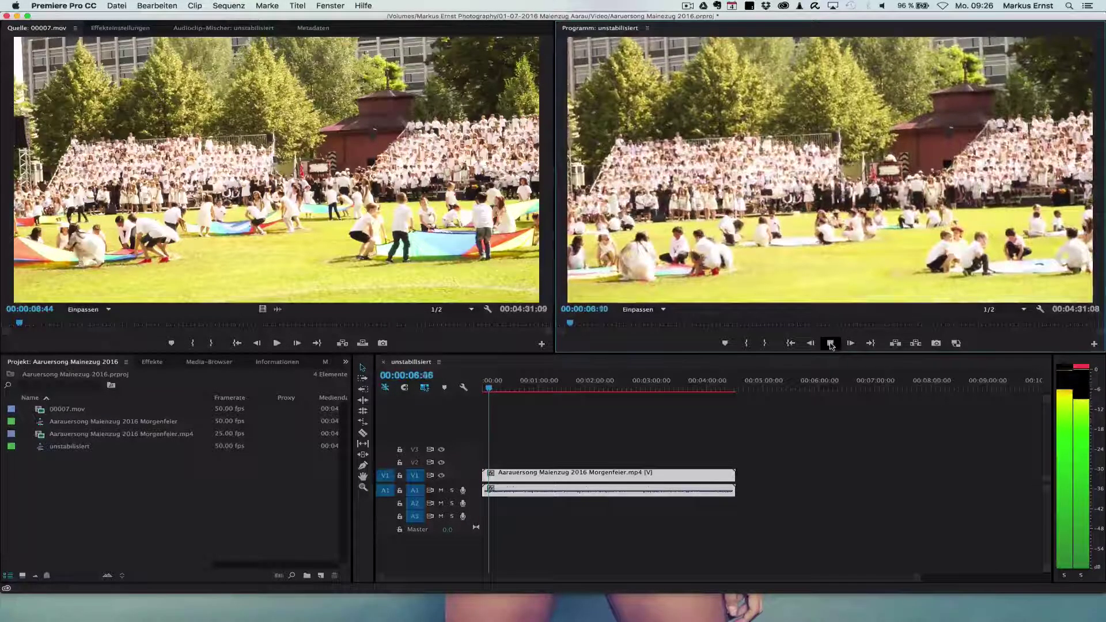
{"action": "left_click", "coordinate": [830, 343]}
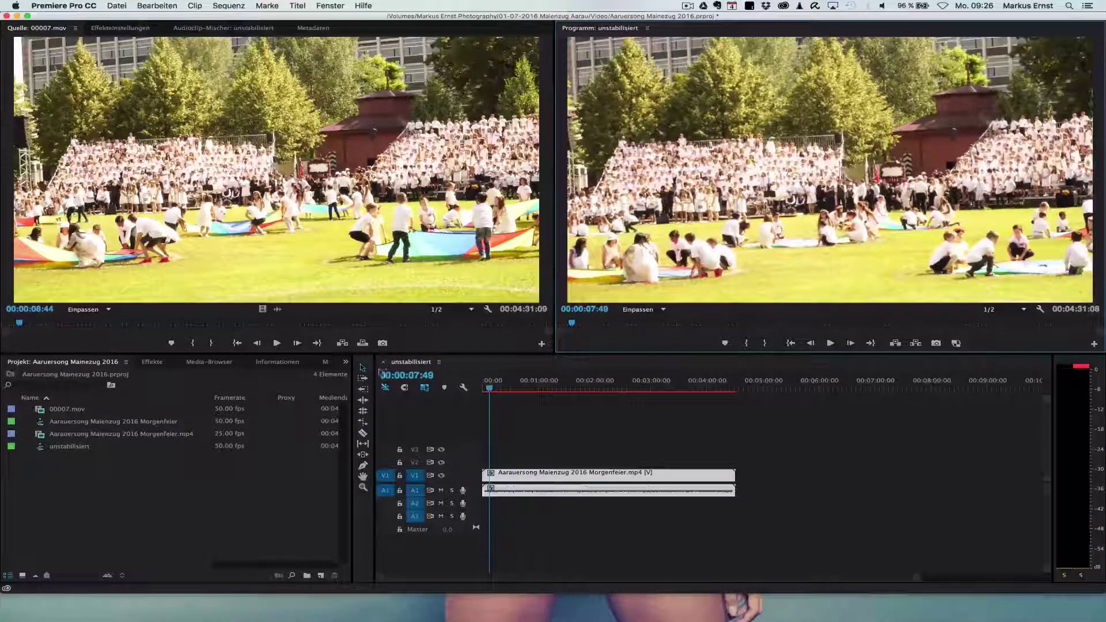
Delete the Morgenfeier clip from V1 and return the playhead to the sequence start.
{"action": "left_click", "coordinate": [530, 480]}
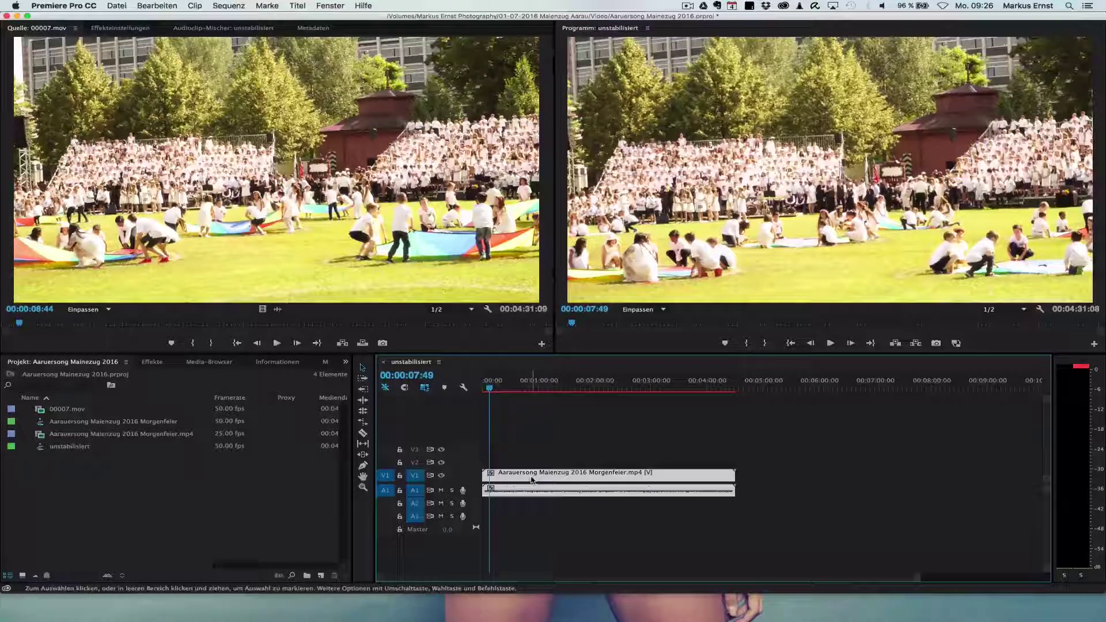
{"action": "key", "text": "Delete"}
{"action": "key", "text": "Home"}
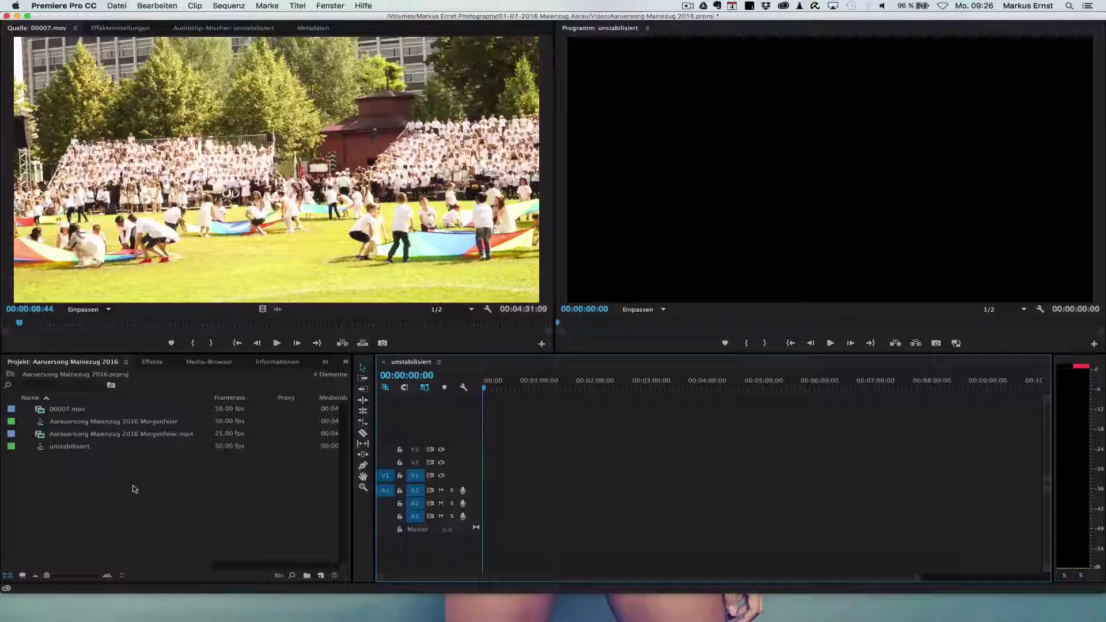
Keep the unstabilisiert sequence name and drag 00007.mov onto V1 at 00:00.
{"action": "left_click", "coordinate": [81, 449]}
{"action": "left_click", "coordinate": [83, 449]}
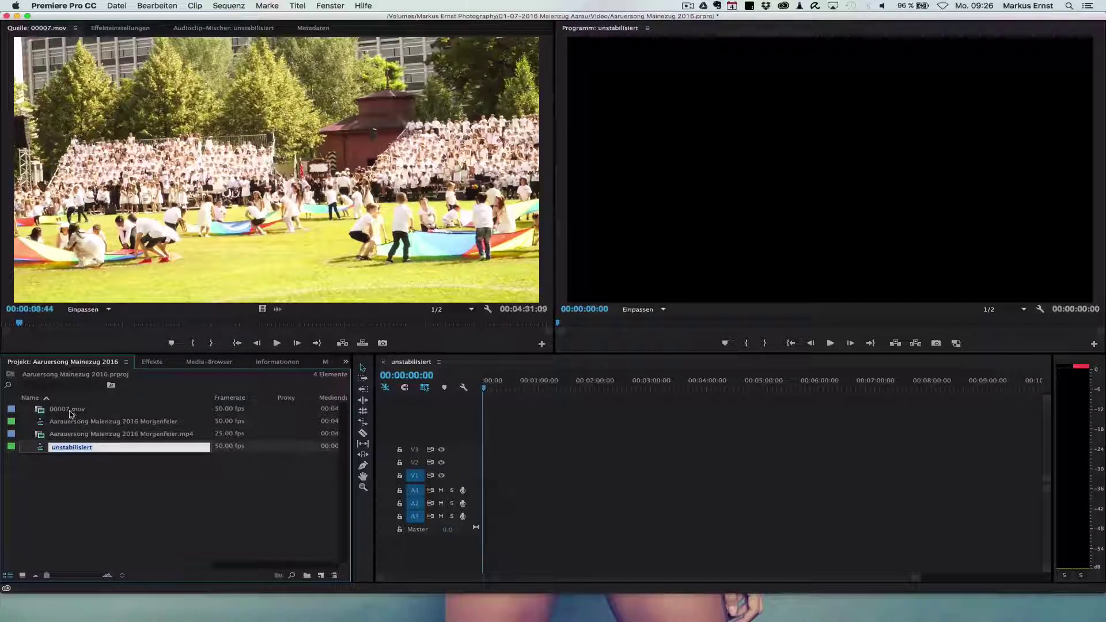
{"action": "key", "text": "Return"}
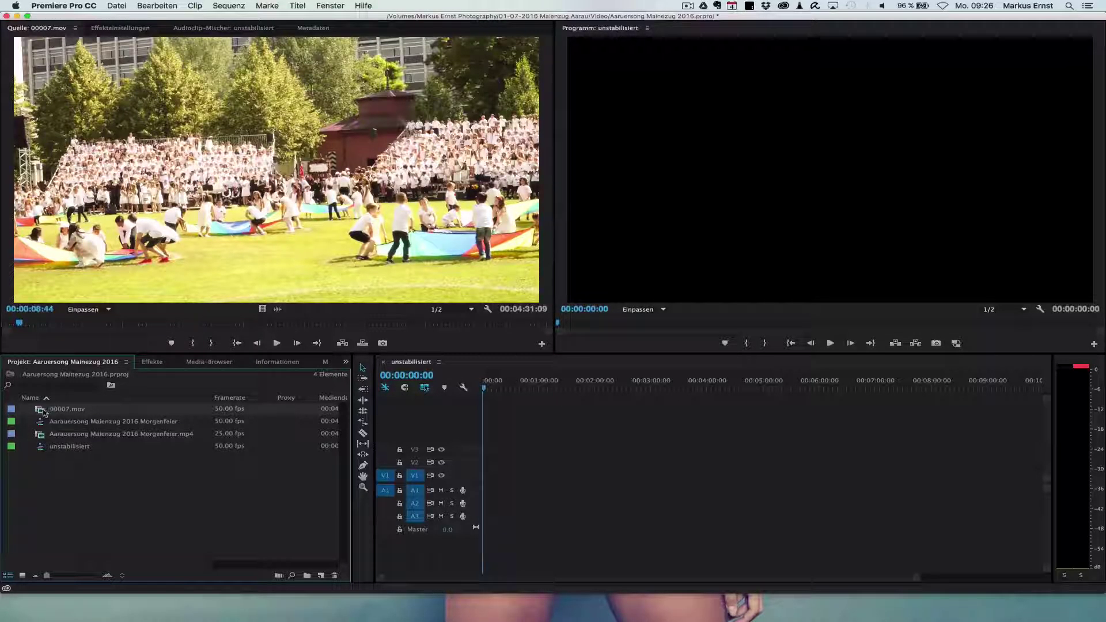
{"action": "left_click_drag", "start_coordinate": [151, 412], "coordinate": [484, 473]}
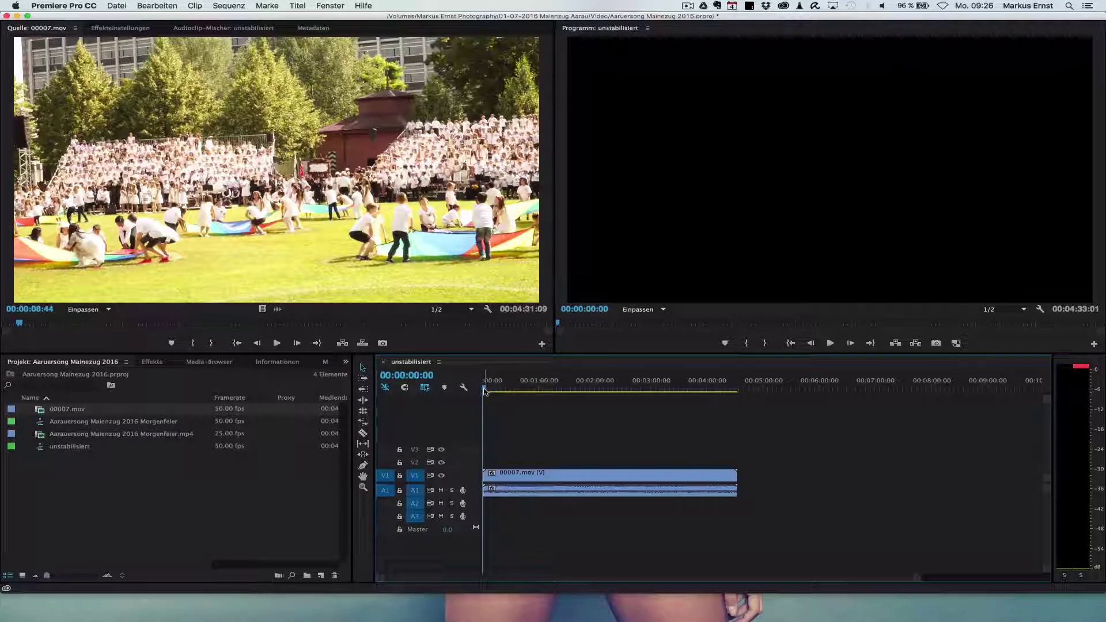
Scrub a few seconds into the sequence and play back the 00007.mov footage.
{"action": "left_click_drag", "start_coordinate": [485, 391], "coordinate": [486, 390]}
{"action": "left_click", "coordinate": [830, 344]}
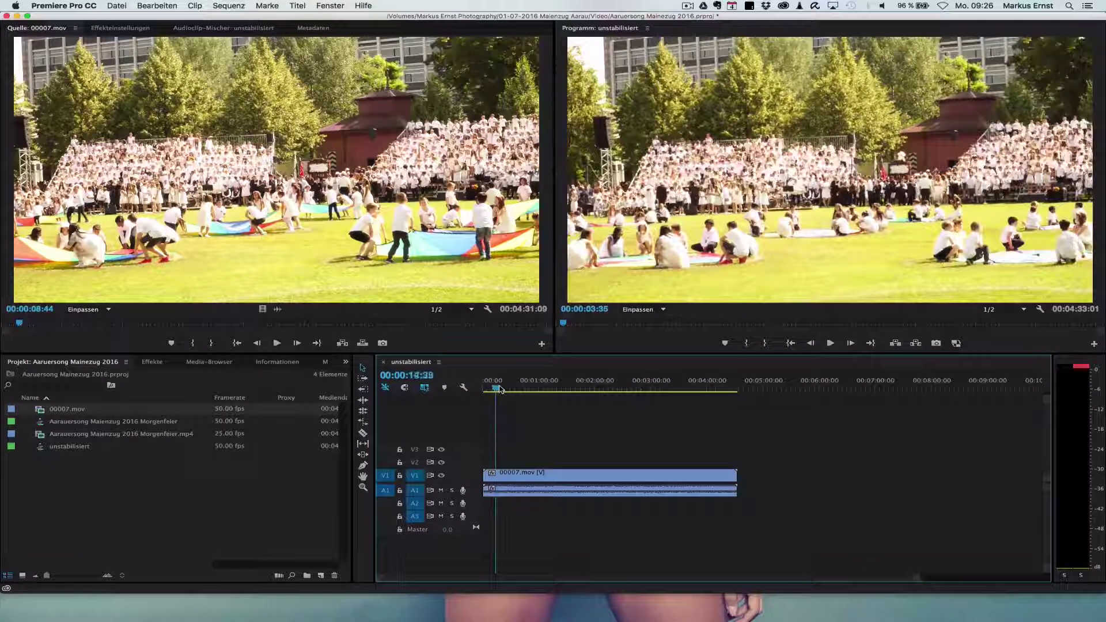
{"action": "left_click", "coordinate": [831, 346]}
{"action": "left_click", "coordinate": [830, 343]}
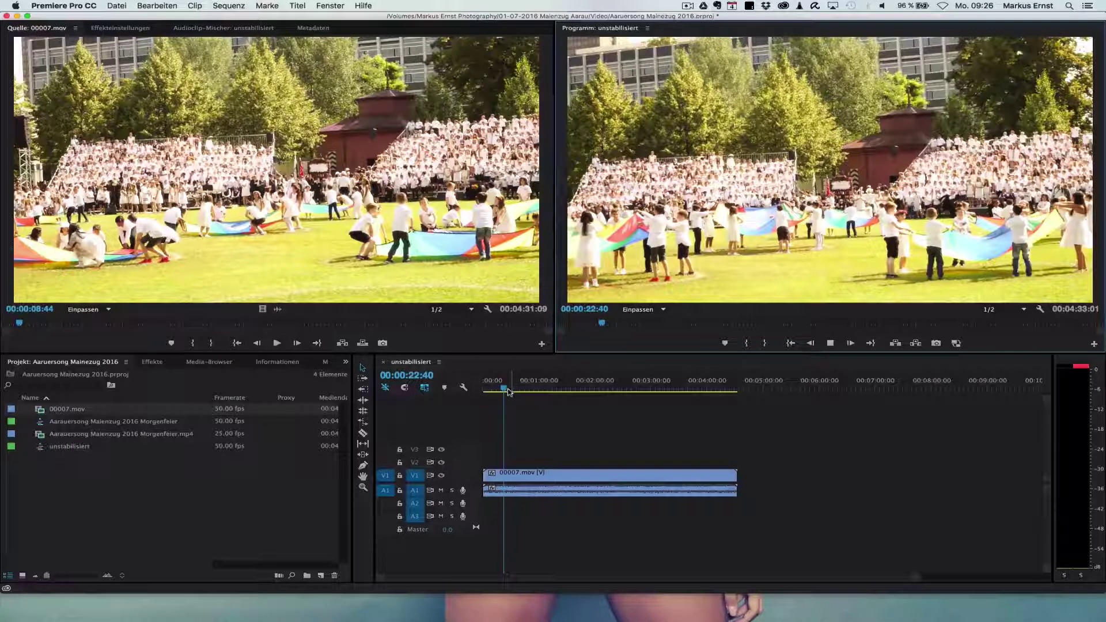
{"action": "mouse_move", "coordinate": [504, 389]}
{"action": "left_mouse_down"}
{"action": "mouse_move", "coordinate": [549, 391]}
{"action": "mouse_move", "coordinate": [483, 394]}
{"action": "left_mouse_up"}
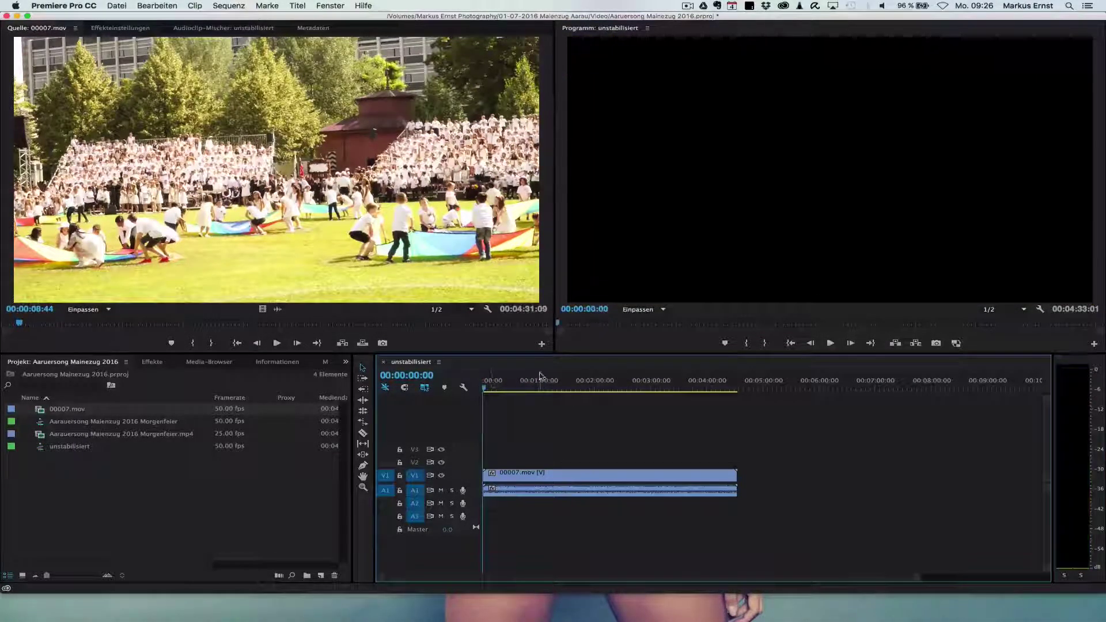
Drag Verkrümmungsstabilisierung from the Effekte list onto the 00007.mov clip in the timeline.
{"action": "left_click", "coordinate": [151, 366]}
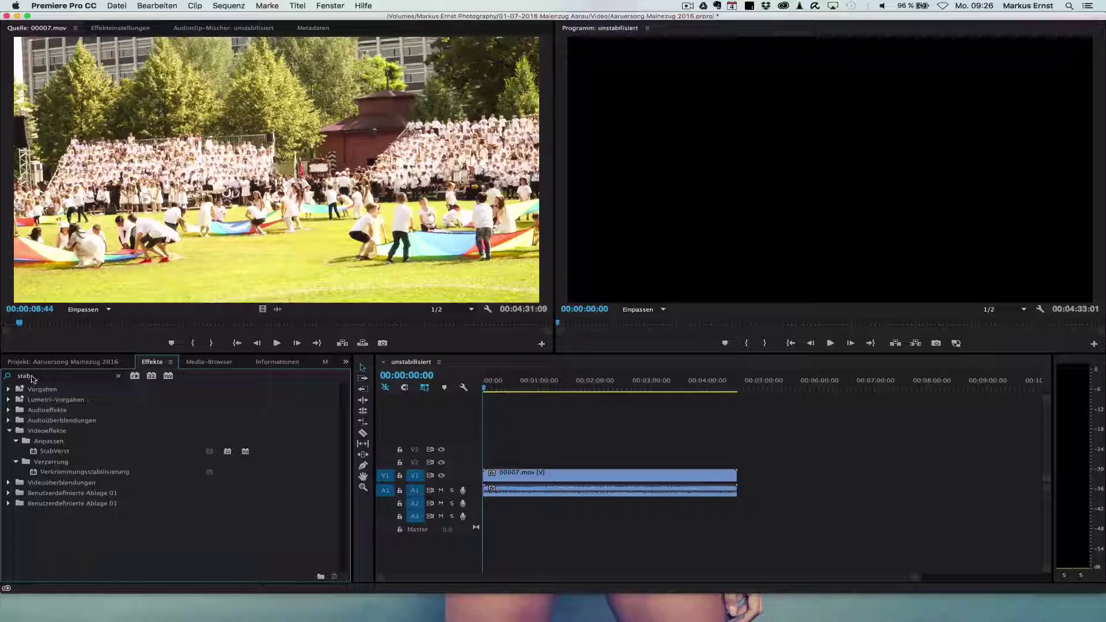
{"action": "left_click", "coordinate": [75, 473]}
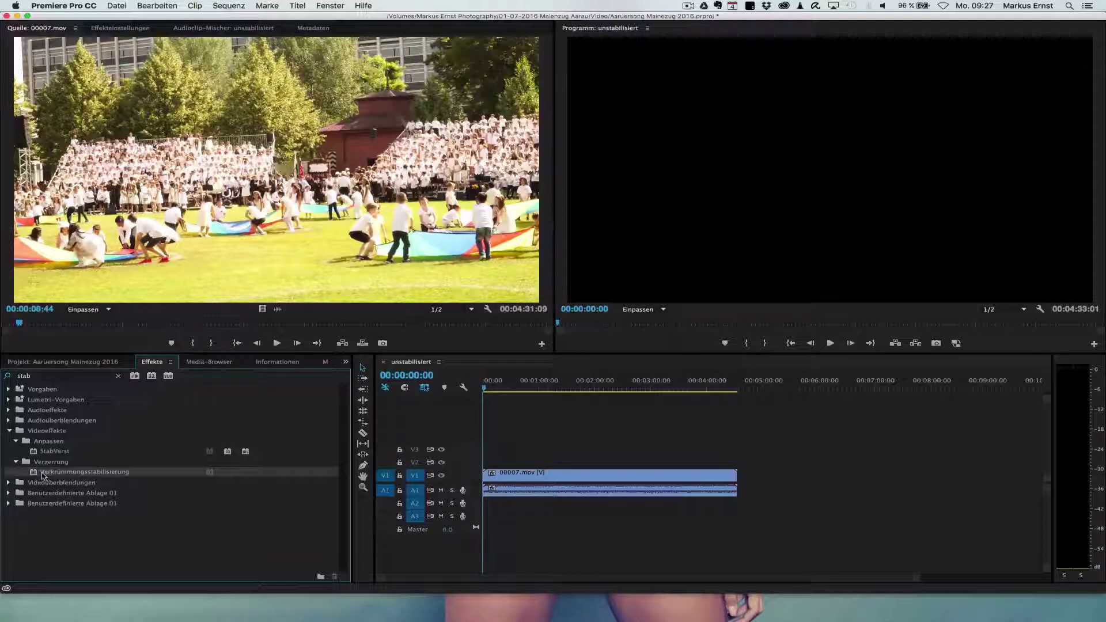
{"action": "left_click_drag", "start_coordinate": [38, 474], "coordinate": [513, 471]}
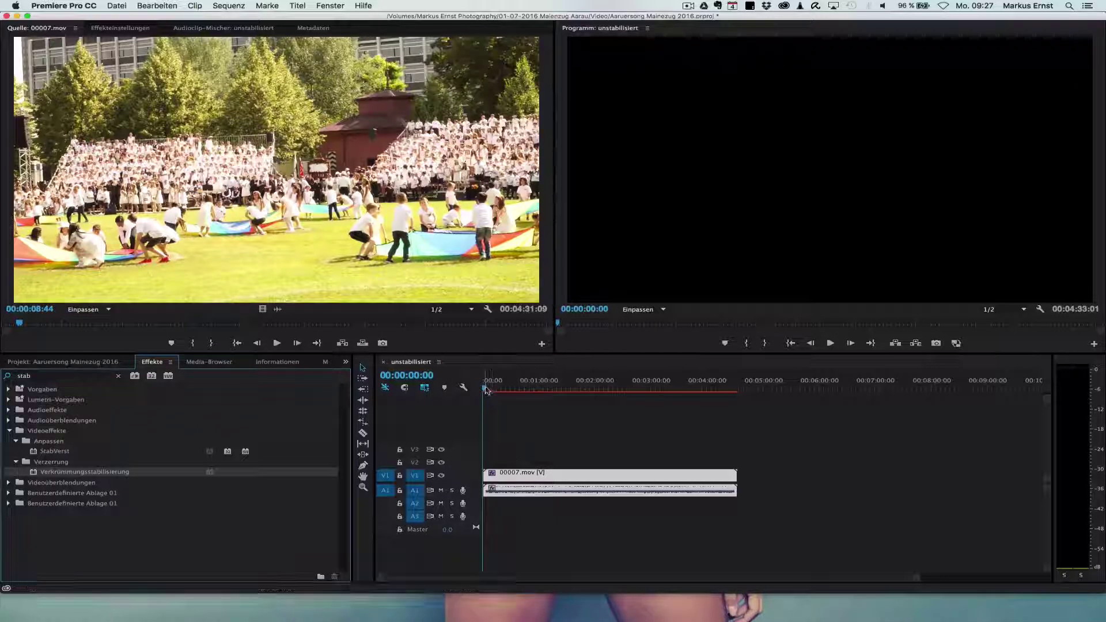
{"action": "left_click_drag", "start_coordinate": [486, 390], "coordinate": [490, 387]}
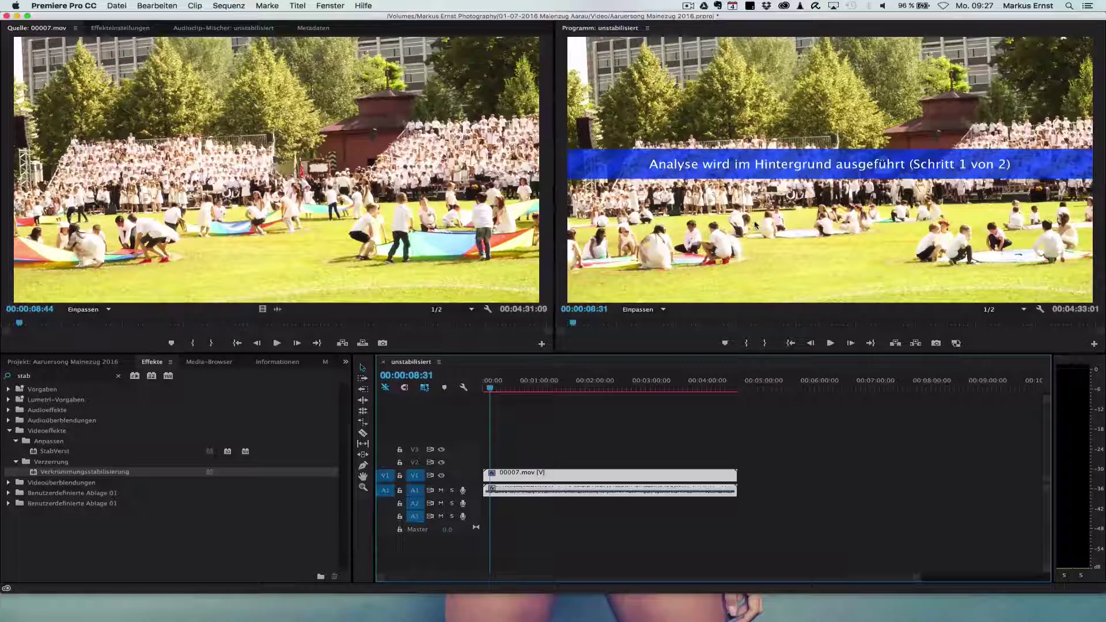
In Effekteinstellungen, keep Ergebnis at Ruhige Bewegung and Methode at Subspace-Warp, then return to Projekt.
{"action": "left_click", "coordinate": [133, 33]}
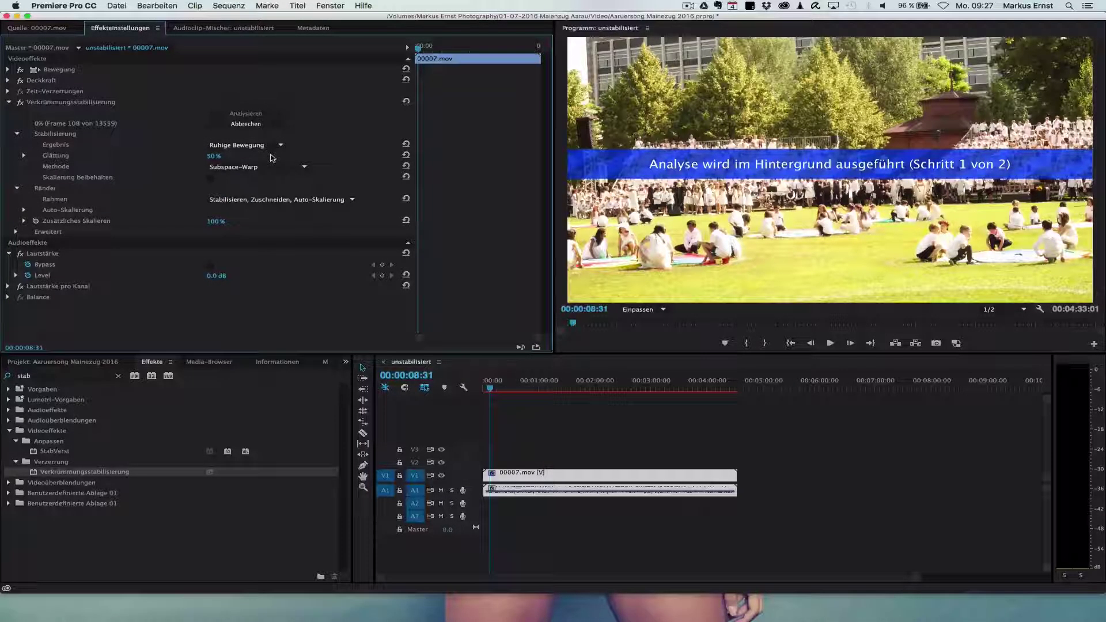
{"action": "left_click", "coordinate": [281, 146]}
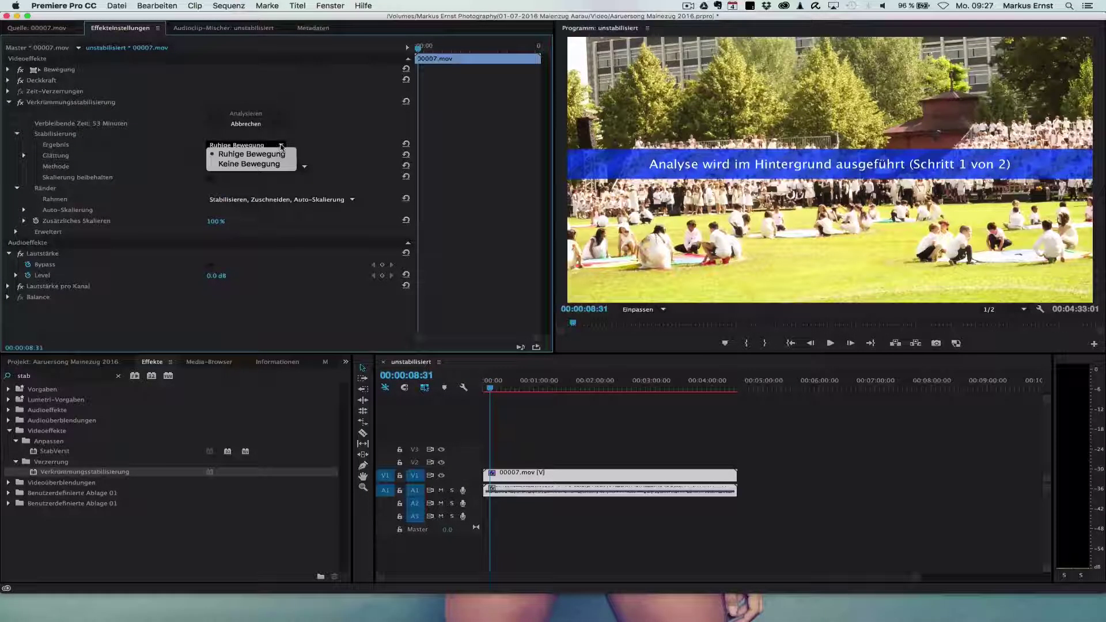
{"action": "left_click", "coordinate": [281, 146]}
{"action": "left_click", "coordinate": [281, 146]}
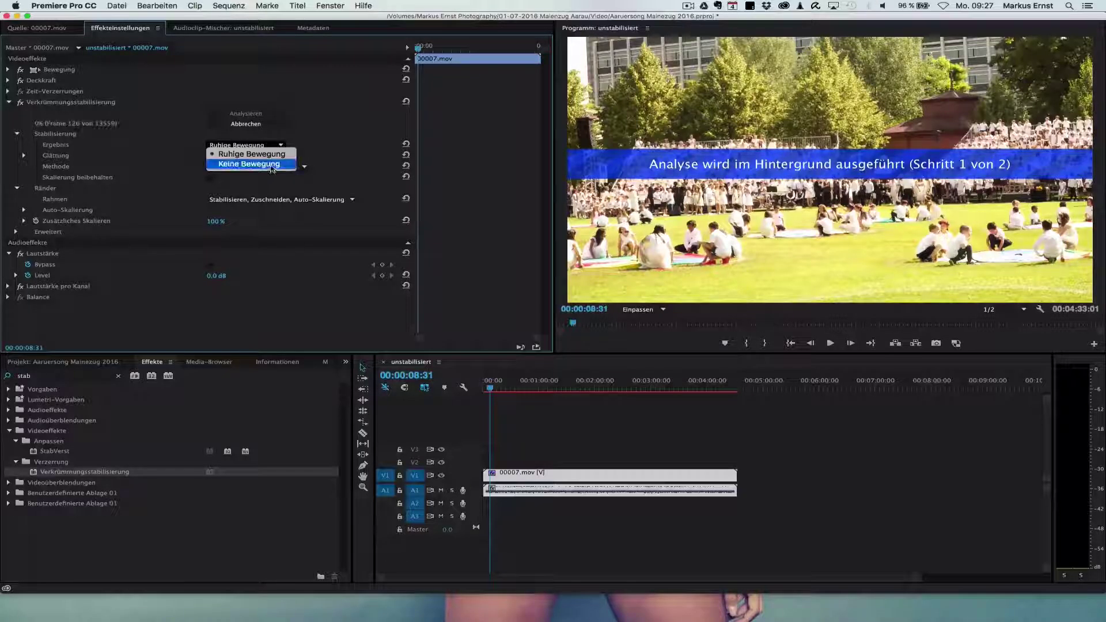
{"action": "left_click", "coordinate": [299, 140]}
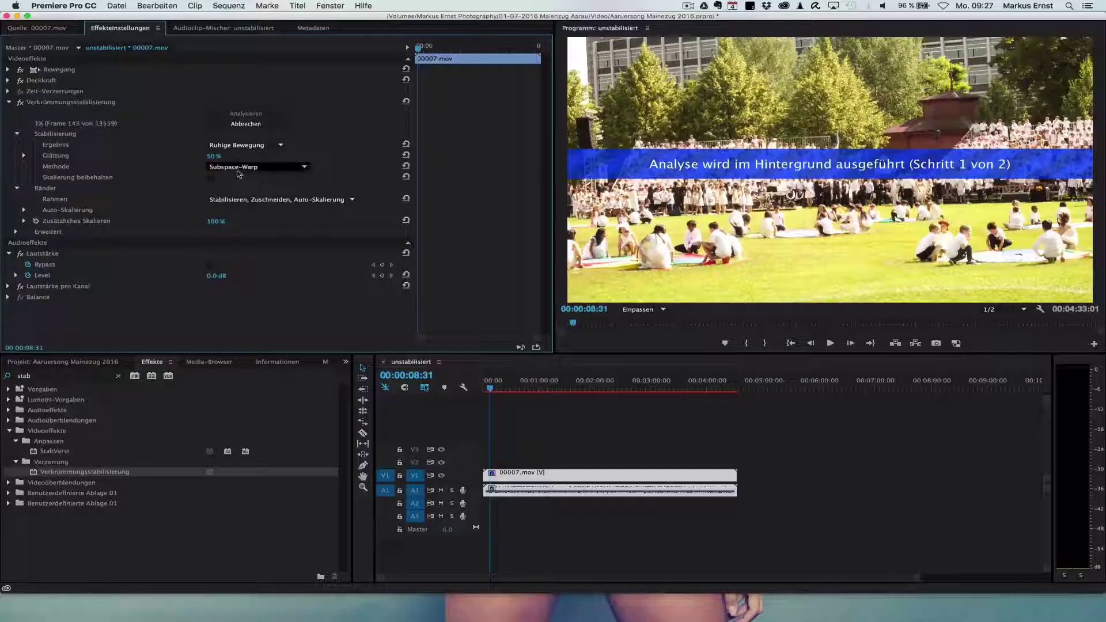
{"action": "left_click", "coordinate": [304, 168]}
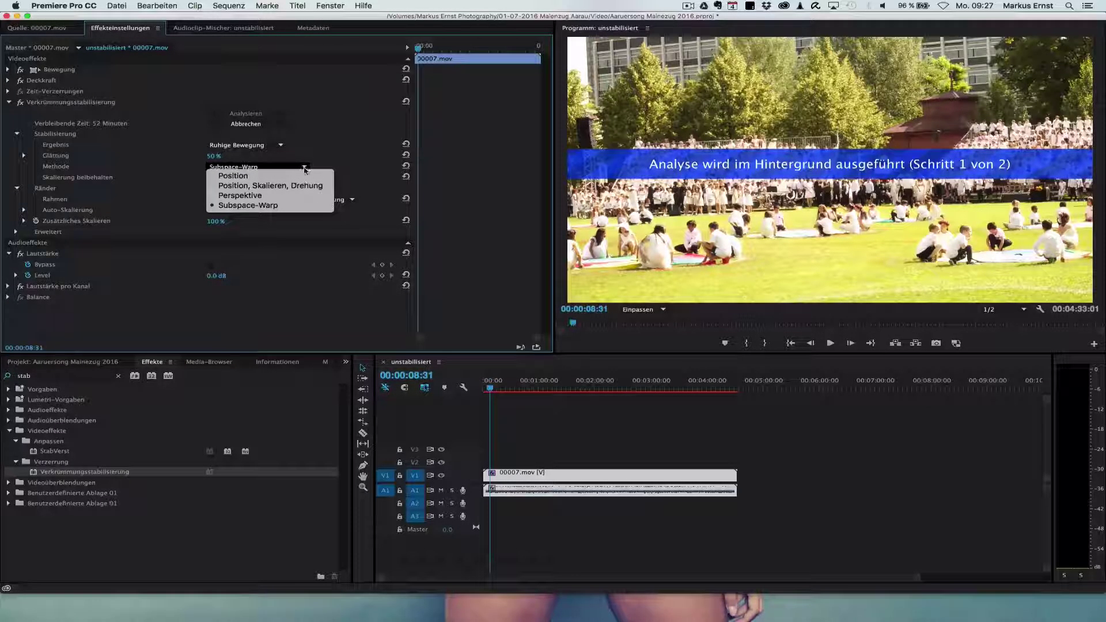
{"action": "left_click", "coordinate": [304, 168]}
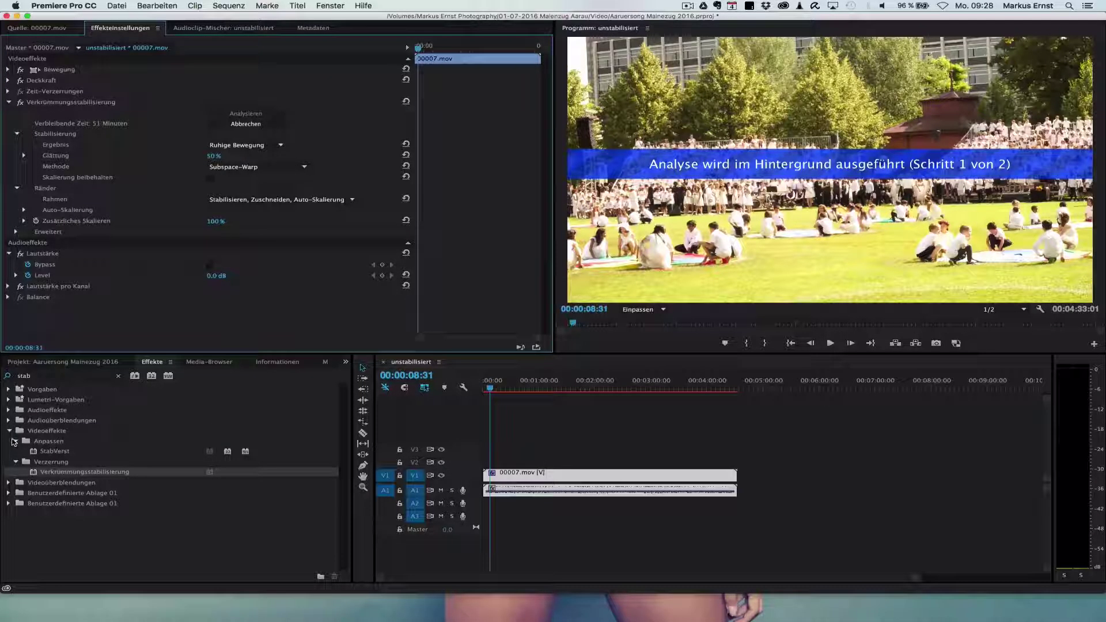
{"action": "left_click", "coordinate": [63, 363]}
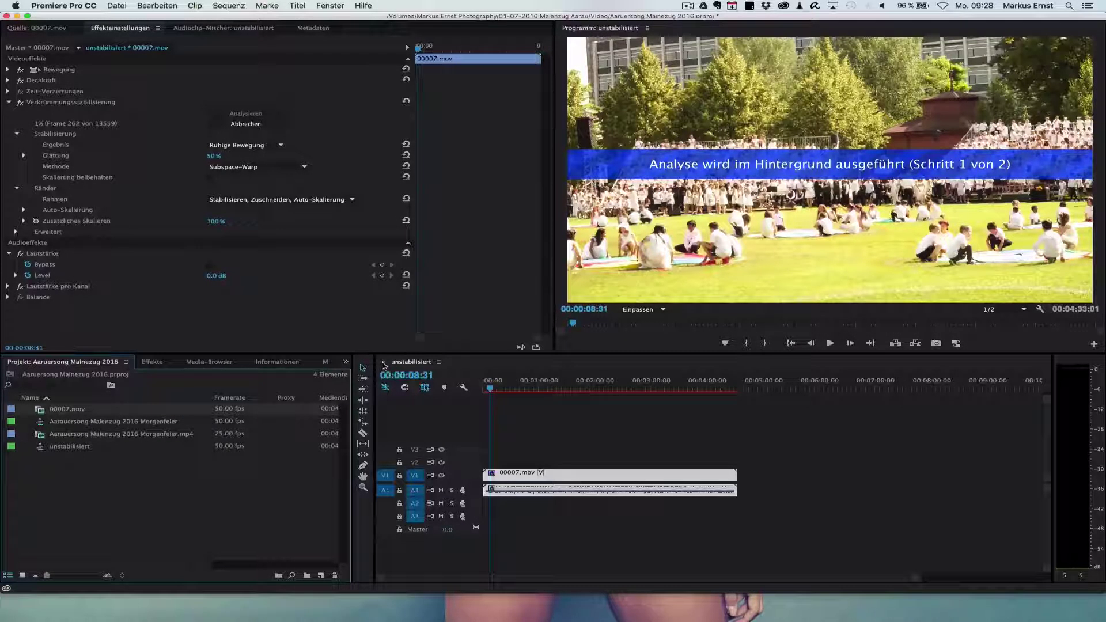
Close the unstabilisiert timeline, build a new sequence from Morgenfeier.mp4, and play it.
{"action": "left_click", "coordinate": [383, 362]}
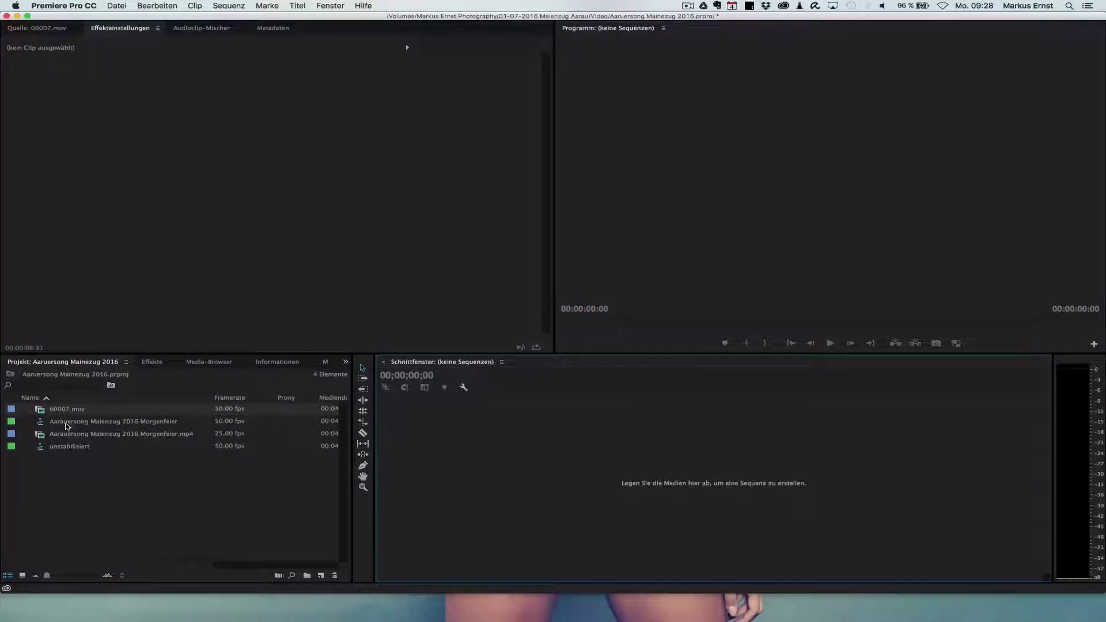
{"action": "left_click", "coordinate": [65, 427]}
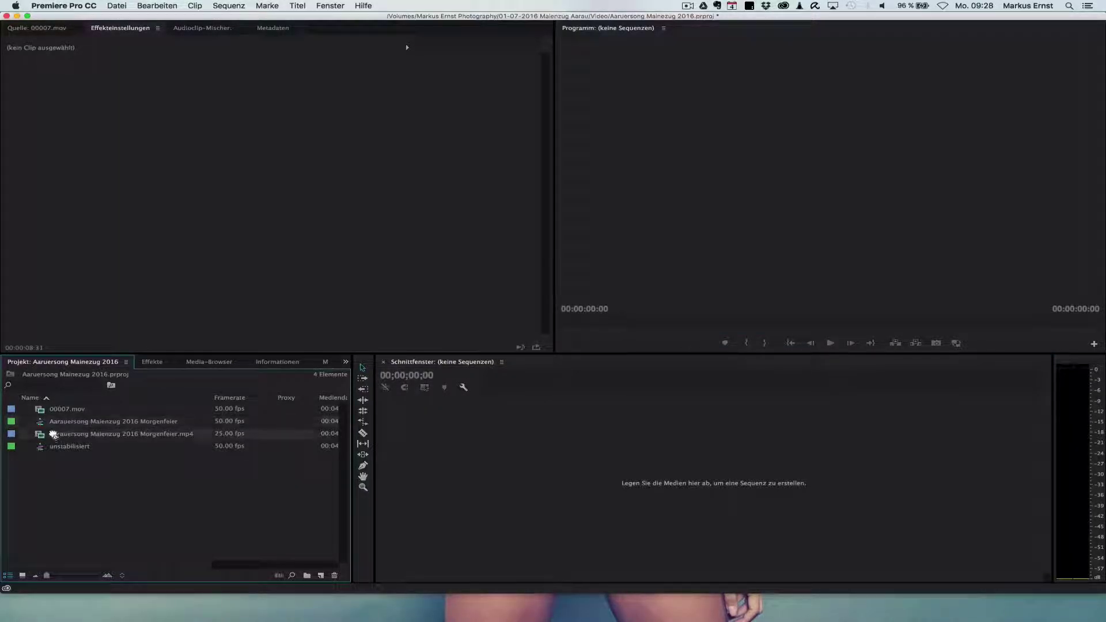
{"action": "left_click_drag", "start_coordinate": [51, 437], "coordinate": [421, 481]}
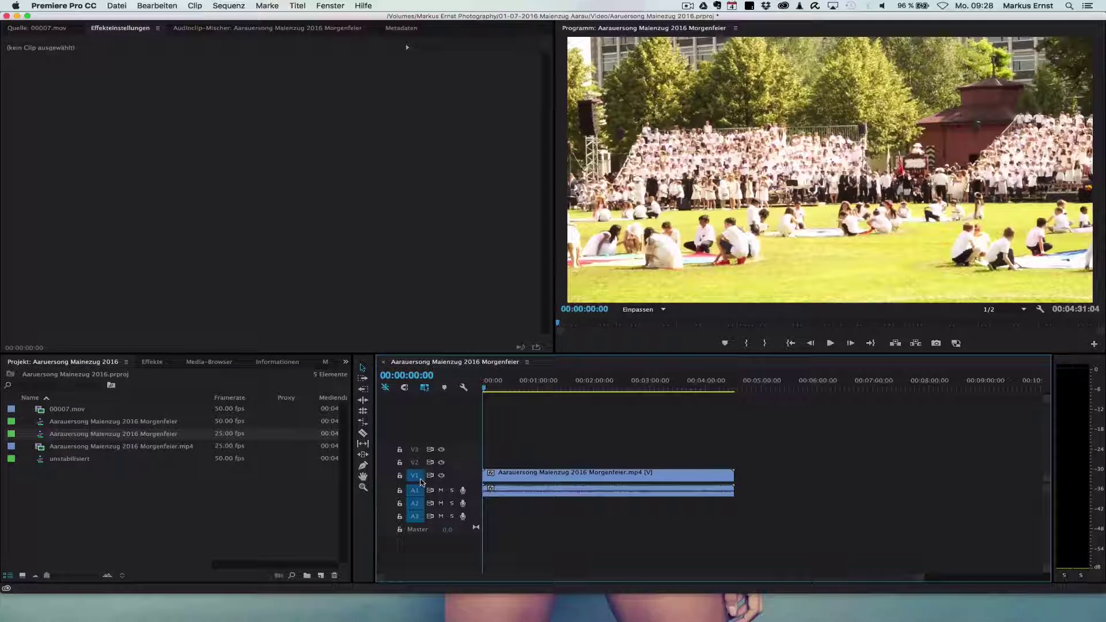
{"action": "left_click", "coordinate": [830, 343]}
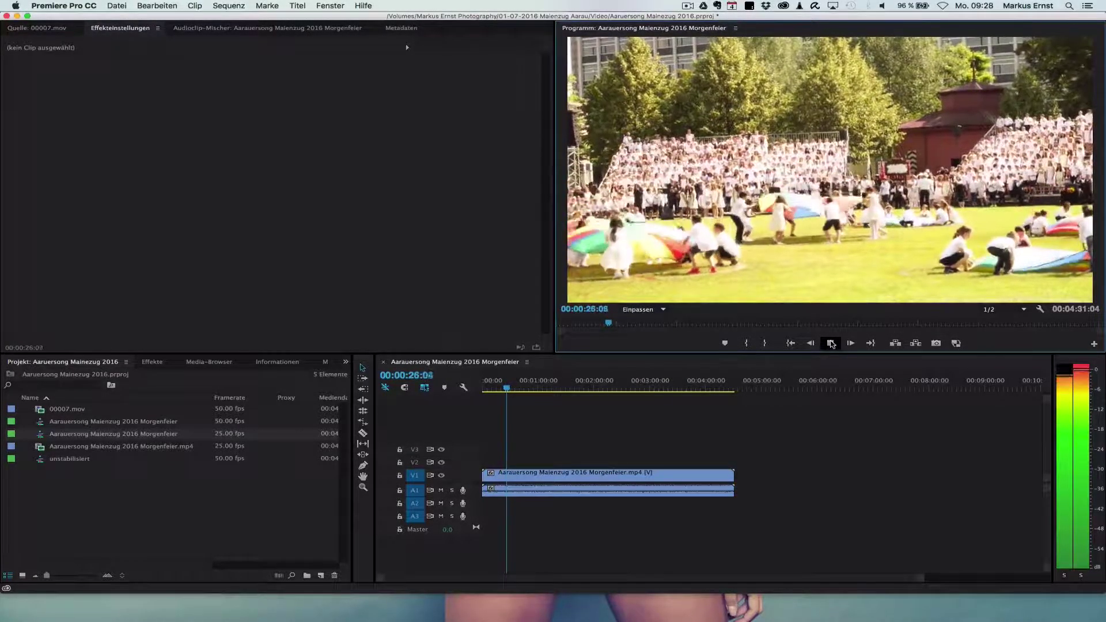
Show the Effekte list filtered by 'stab' to Verkrümmungsstabilisierung.
{"action": "left_click", "coordinate": [153, 363]}
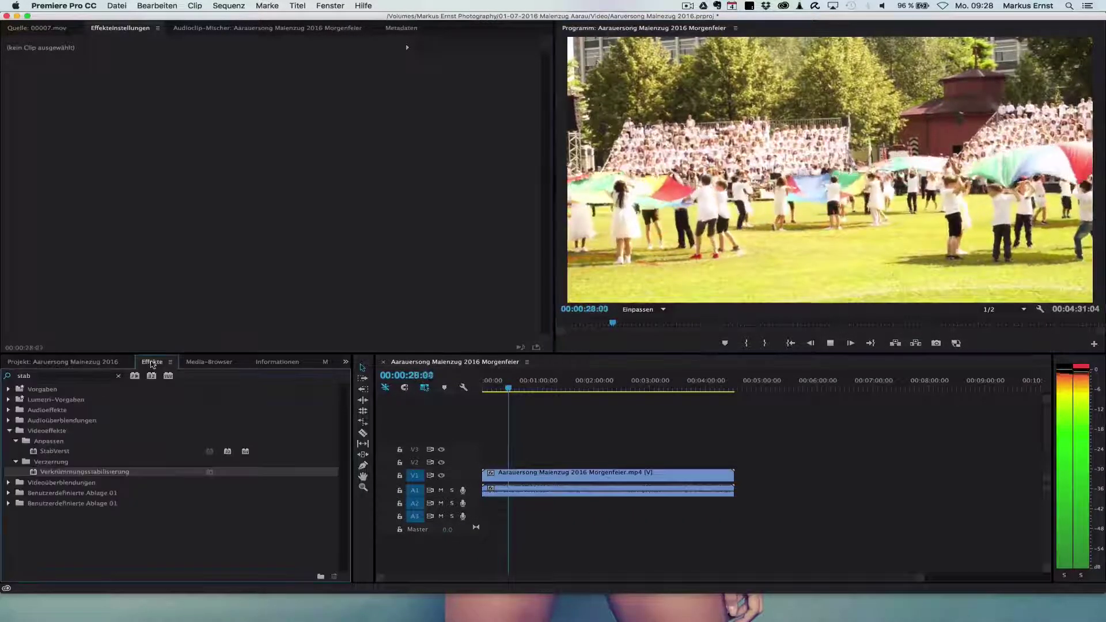